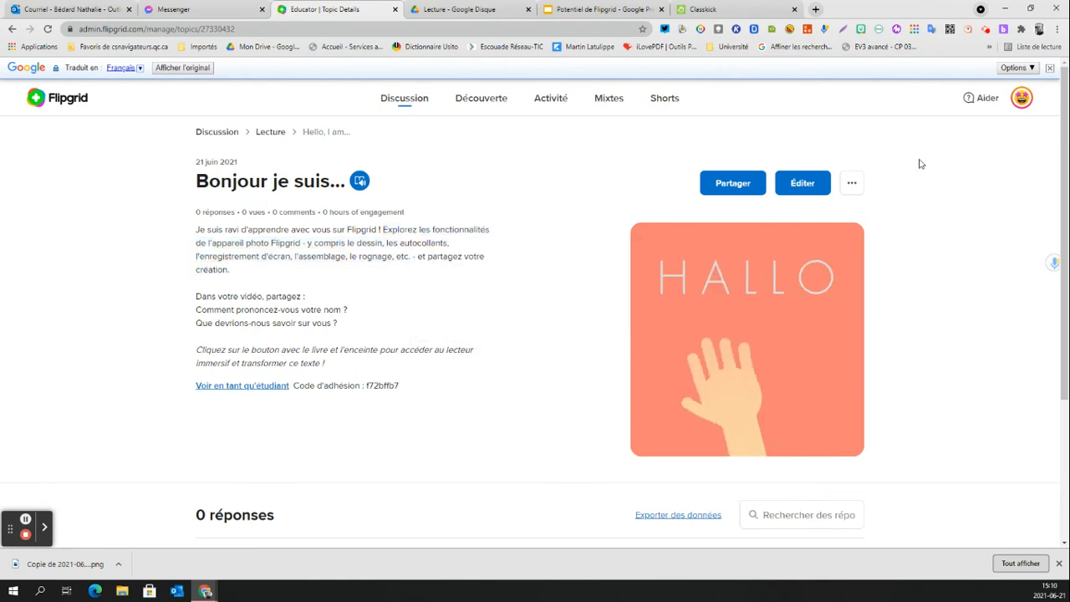
# - Permanently delete the "Bonjour je suis..." topic together with its videos
pyautogui.click(851, 186)
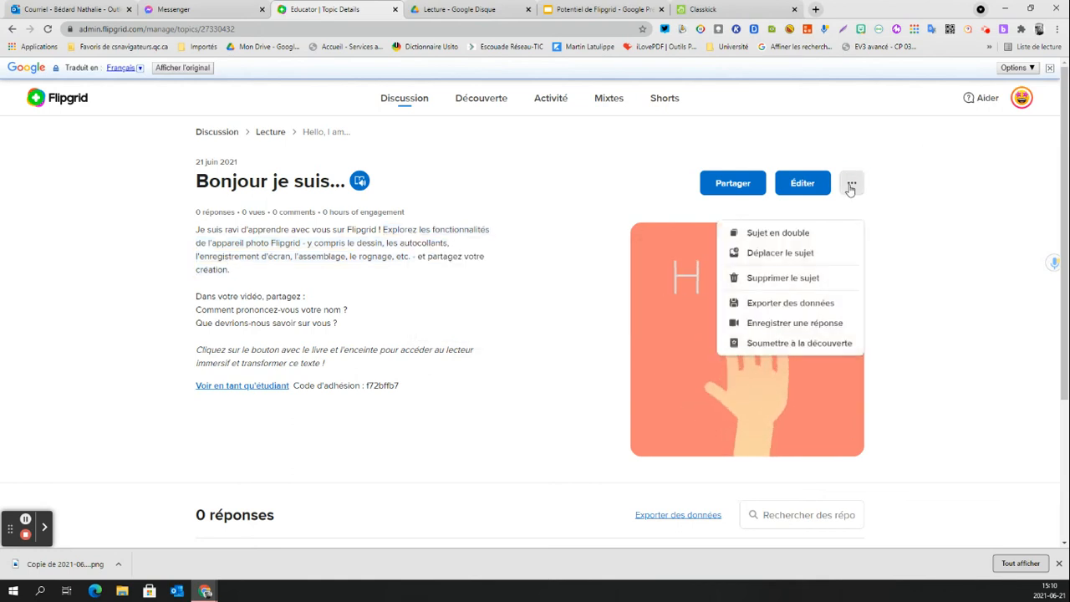
pyautogui.click(791, 277)
pyautogui.click(560, 199)
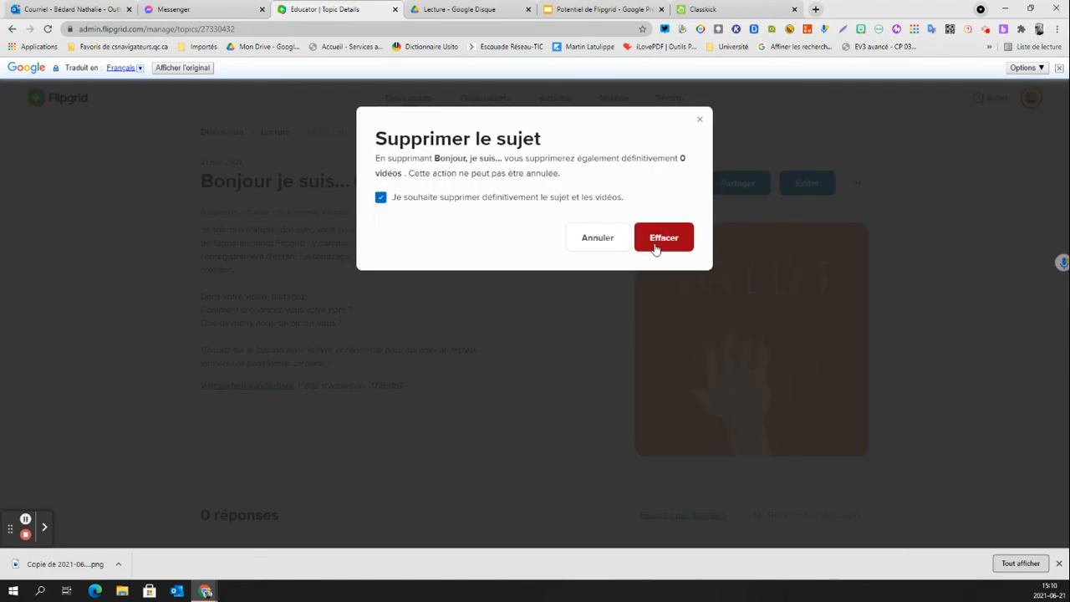
pyautogui.click(661, 238)
# - Start creating a new topic in the Lecture group, ready for its title
pyautogui.scroll(-2, 472, 355)
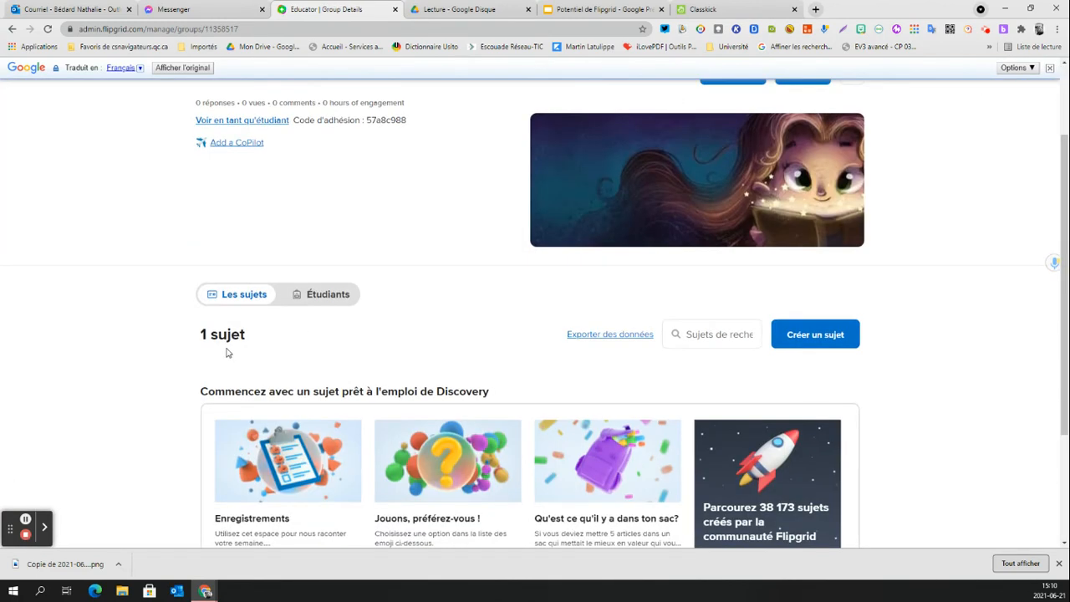
pyautogui.click(807, 341)
pyautogui.click(389, 273)
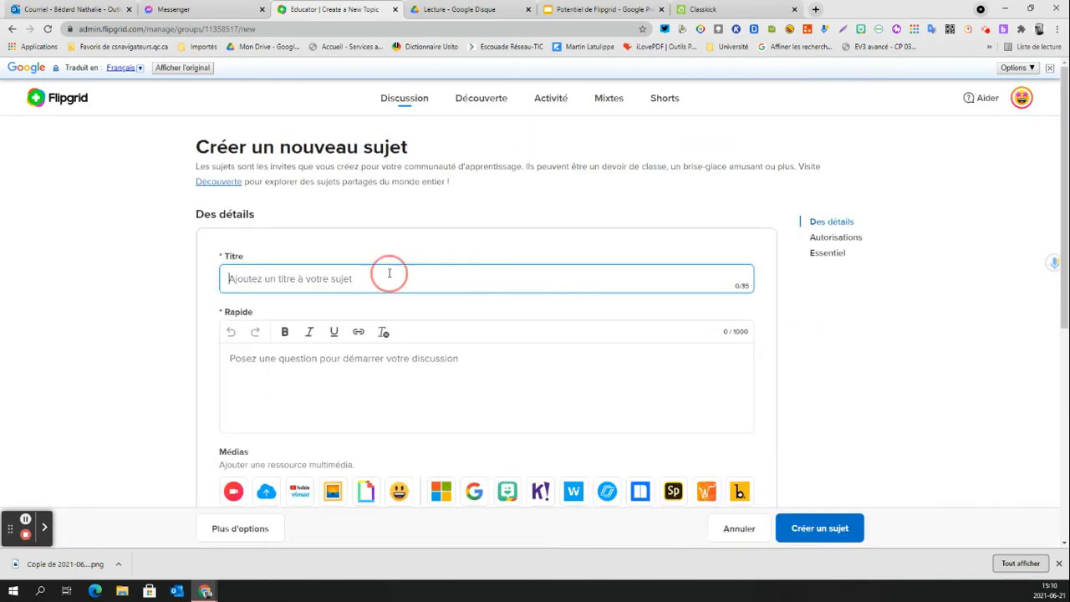
pyautogui.write('Lecture')
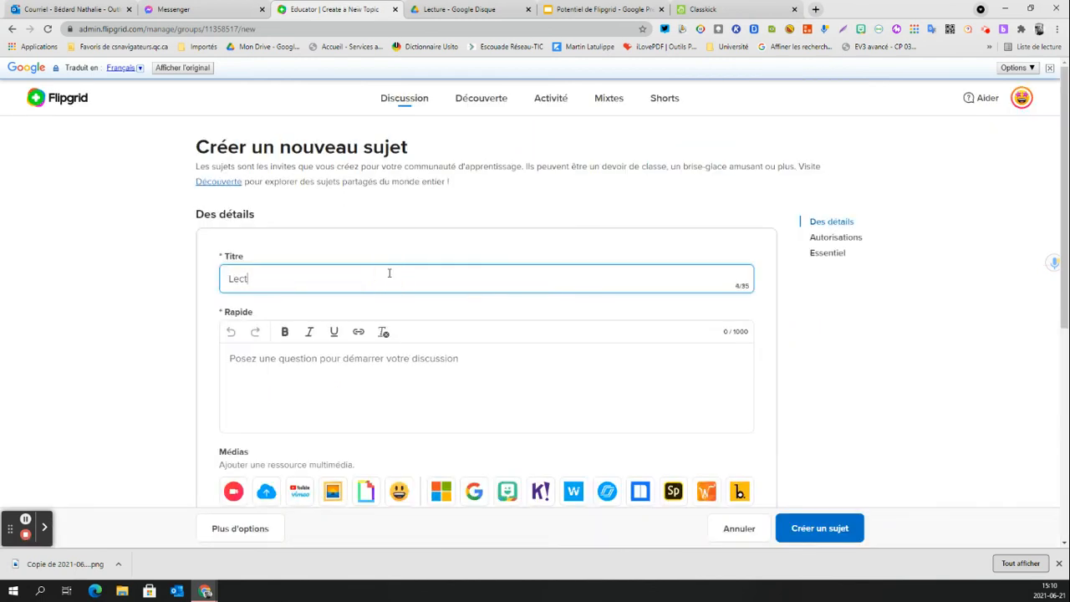
pyautogui.press('BackSpace')
pyautogui.press('BackSpace')
pyautogui.press('BackSpace')
pyautogui.press('BackSpace')
pyautogui.press('BackSpace')
pyautogui.press('BackSpace')
pyautogui.press('BackSpace')
# - Title the topic "Interprétation" and enter the prompt "D'après toi, pourquoi Yoann a-t-il été choisi pour aller au château du roi Roland ?"
pyautogui.write('Interprétation')
pyautogui.click(249, 360)
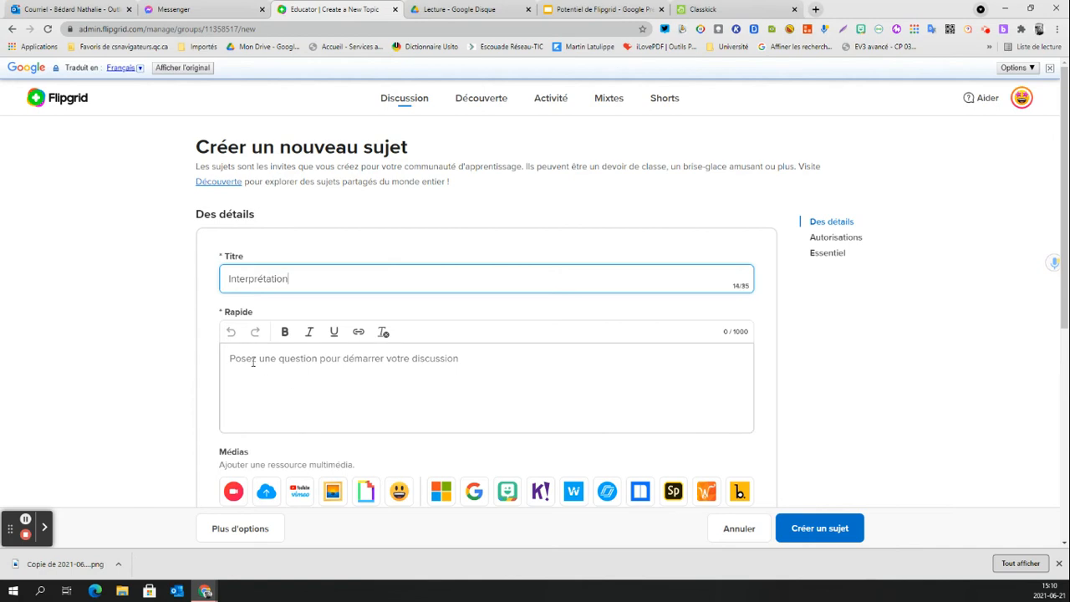
pyautogui.write("D'après toi, pourquoi Yoann a-t-il été choisi pour aller au château du roi Roland ?")
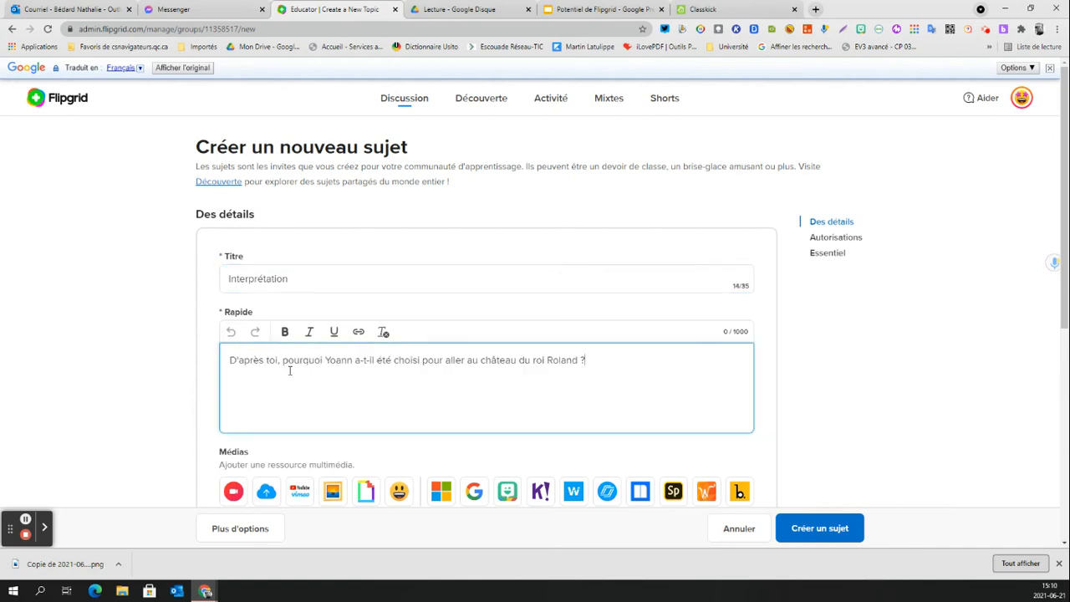
# - Add the image "Copie de 2021-06-17_11h11_01.png" as the topic's media, with the crop area covering the whole book cover
pyautogui.scroll(-3, 388, 391)
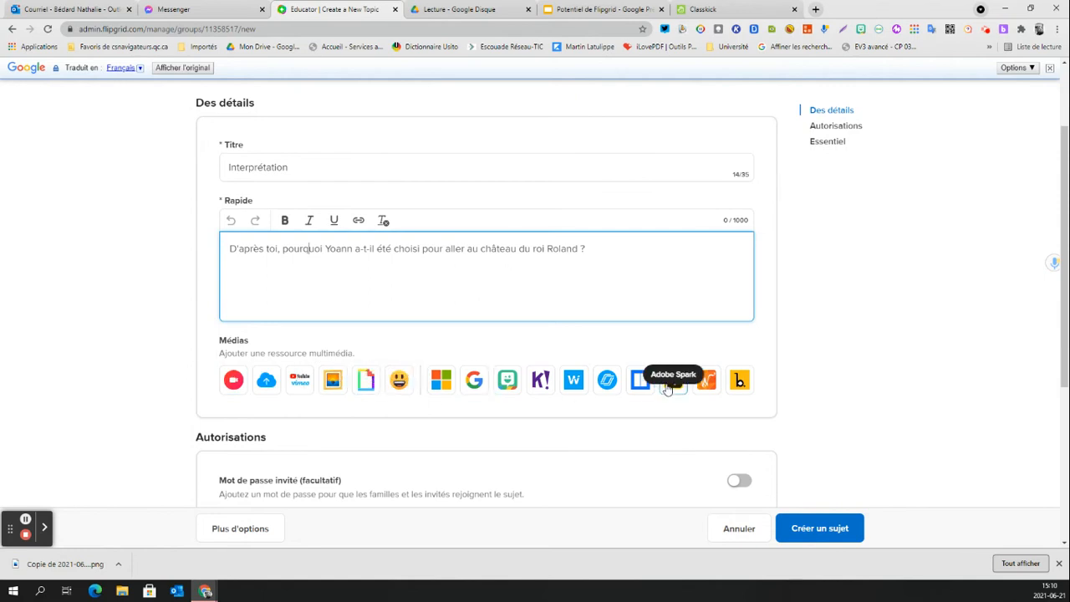
pyautogui.click(331, 380)
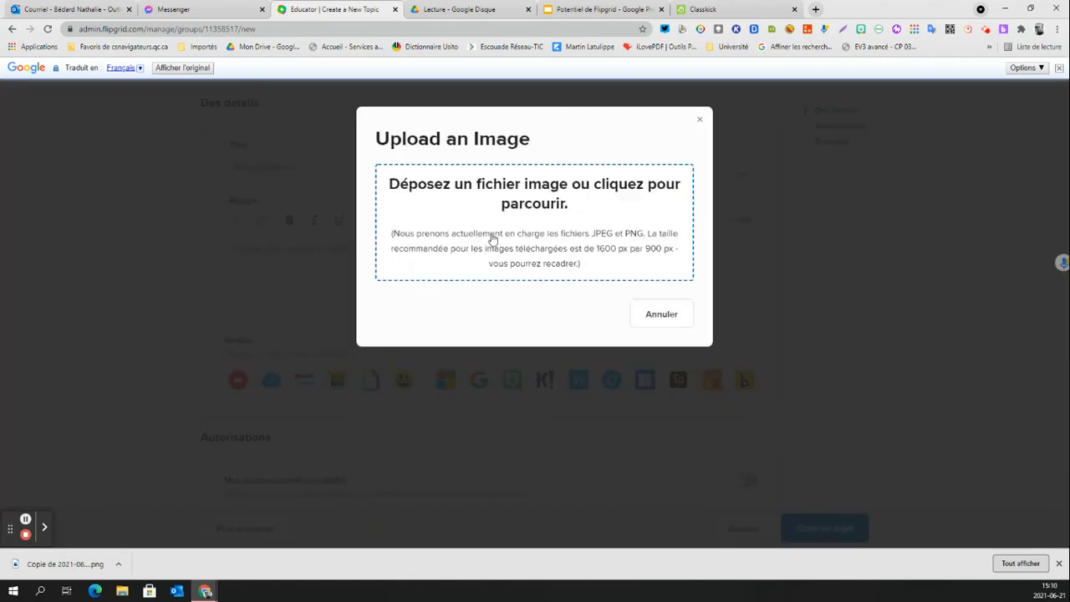
pyautogui.click(407, 218)
pyautogui.doubleClick(323, 86)
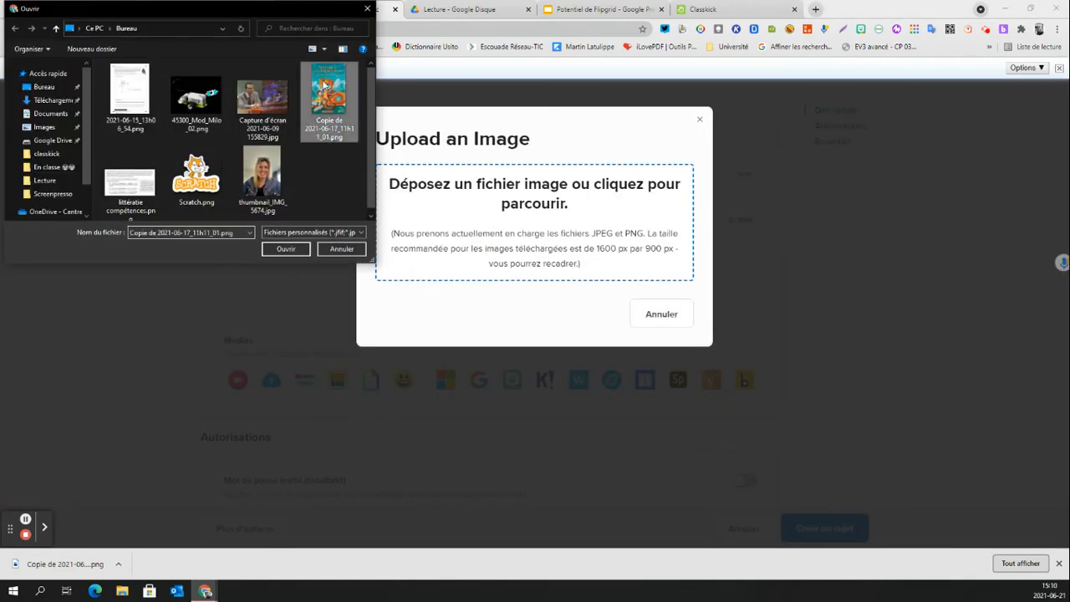
pyautogui.moveTo(530, 361); pyautogui.dragTo(530, 507)
pyautogui.click(657, 535)
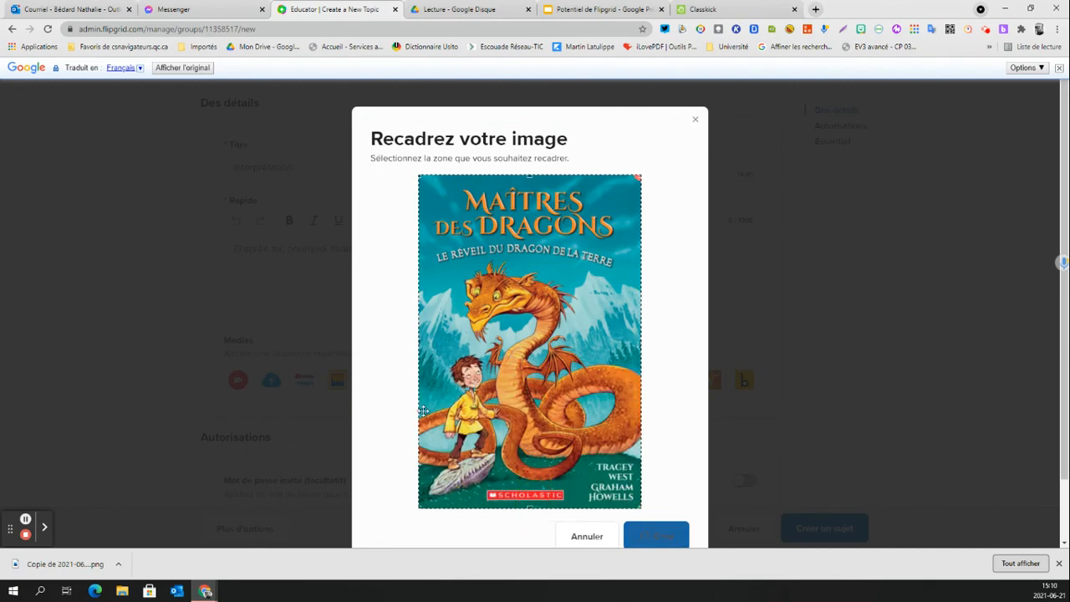
# - Turn on topic moderation and switch it back off
pyautogui.scroll(-6, 475, 422)
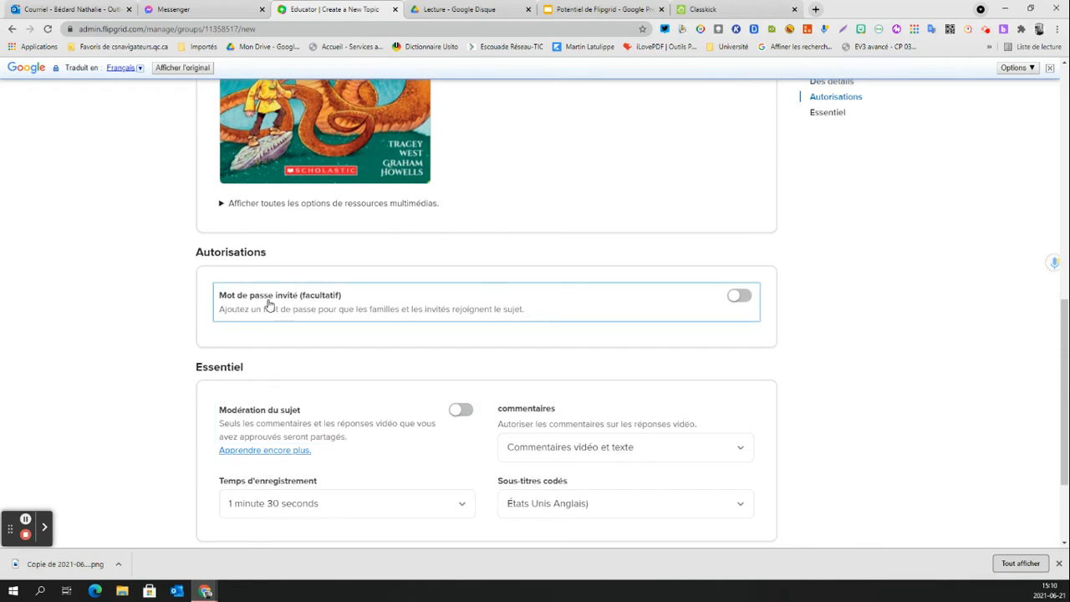
pyautogui.scroll(-2, 320, 339)
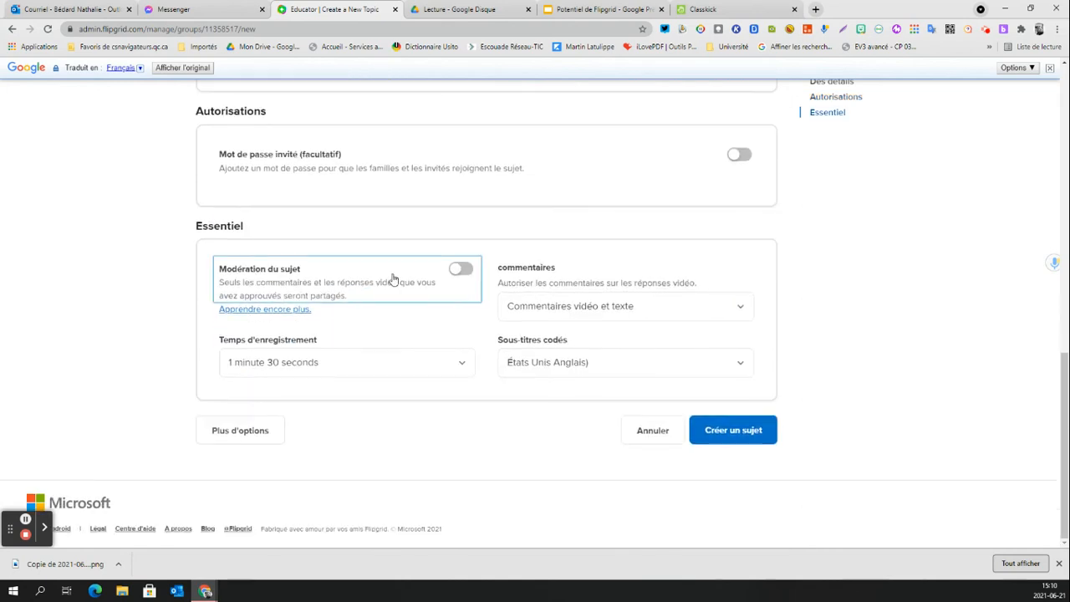
pyautogui.click(459, 272)
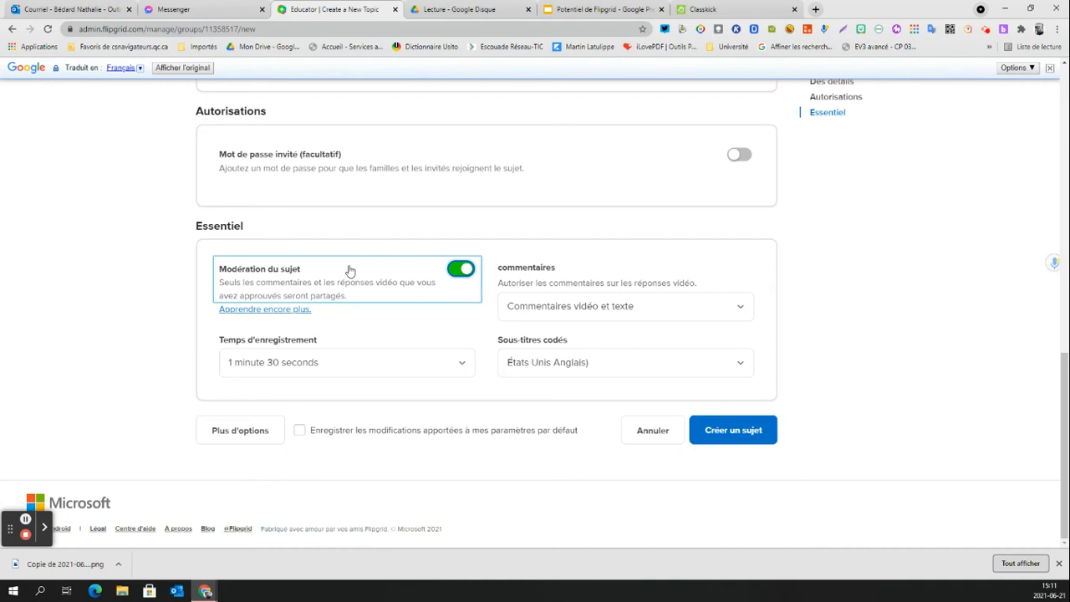
pyautogui.click(462, 272)
# - Examine the available recording times and closed caption languages without changing either setting
pyautogui.click(315, 372)
pyautogui.click(330, 370)
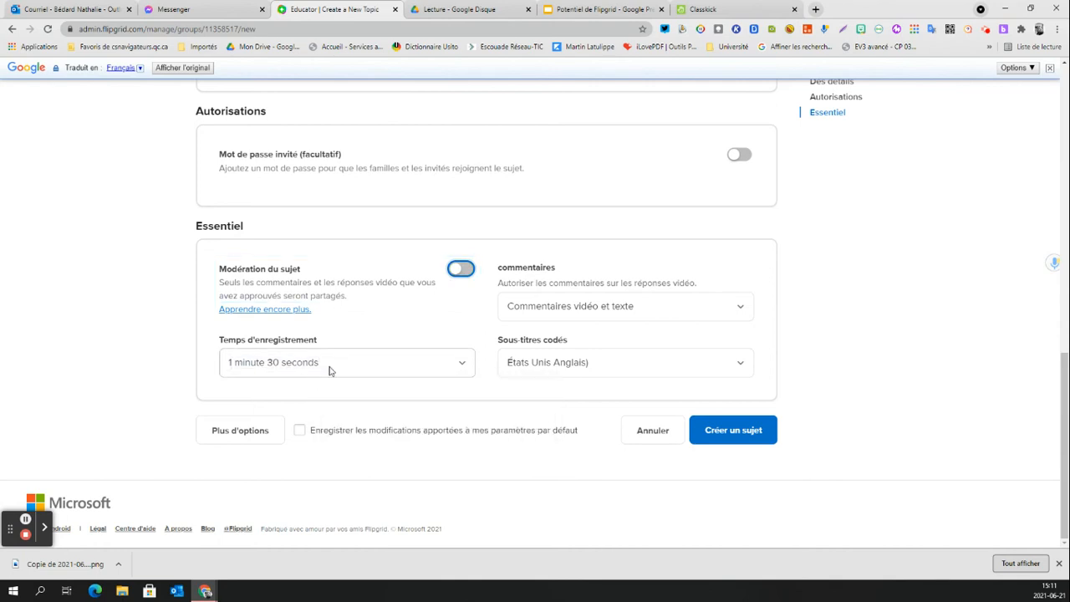
pyautogui.click(352, 368)
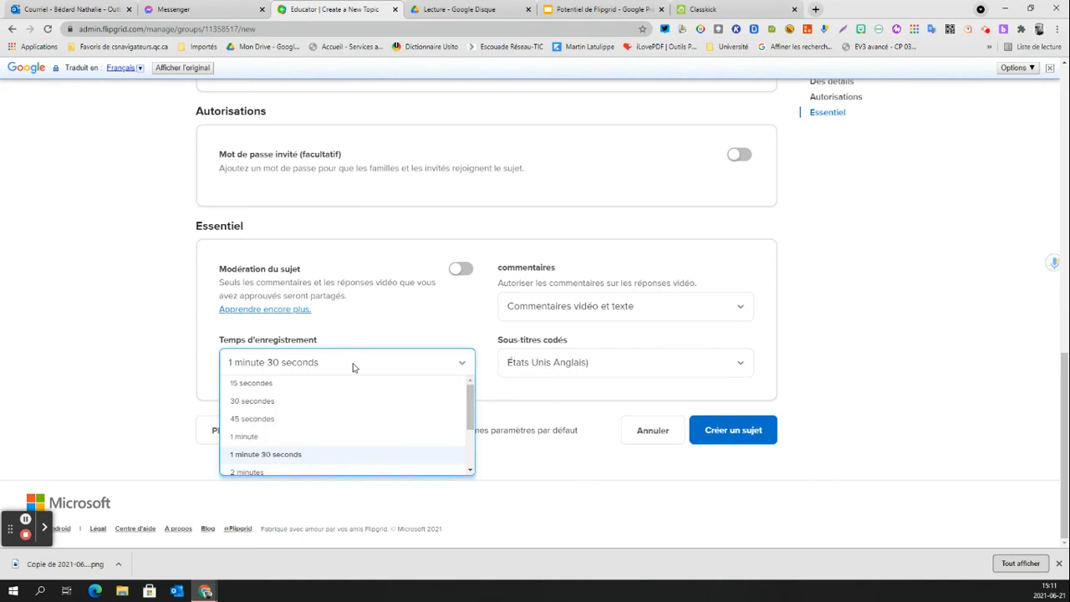
pyautogui.scroll(-3, 272, 389)
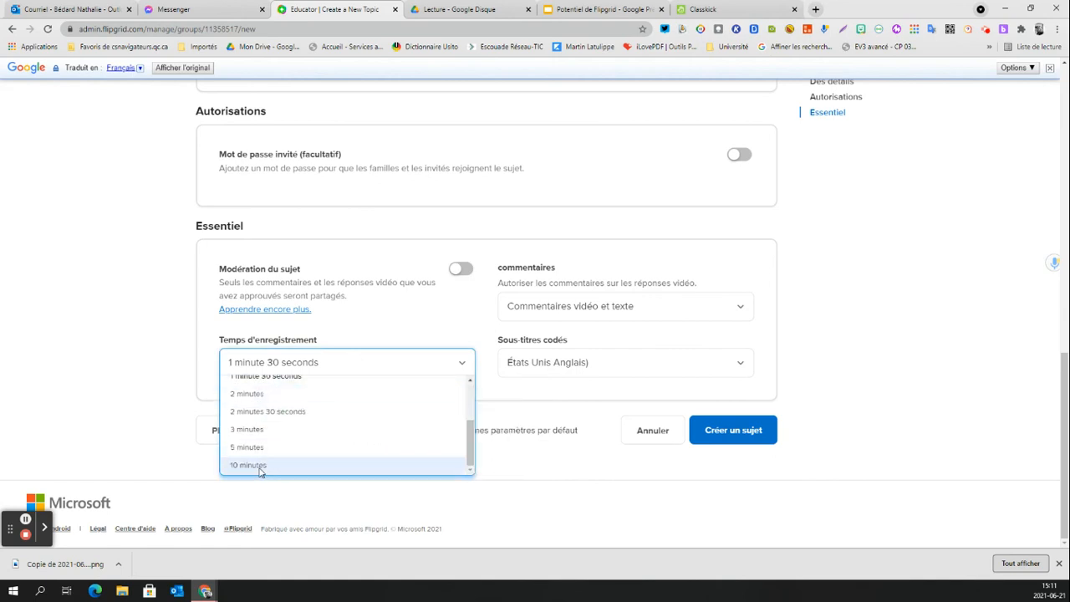
pyautogui.click(403, 316)
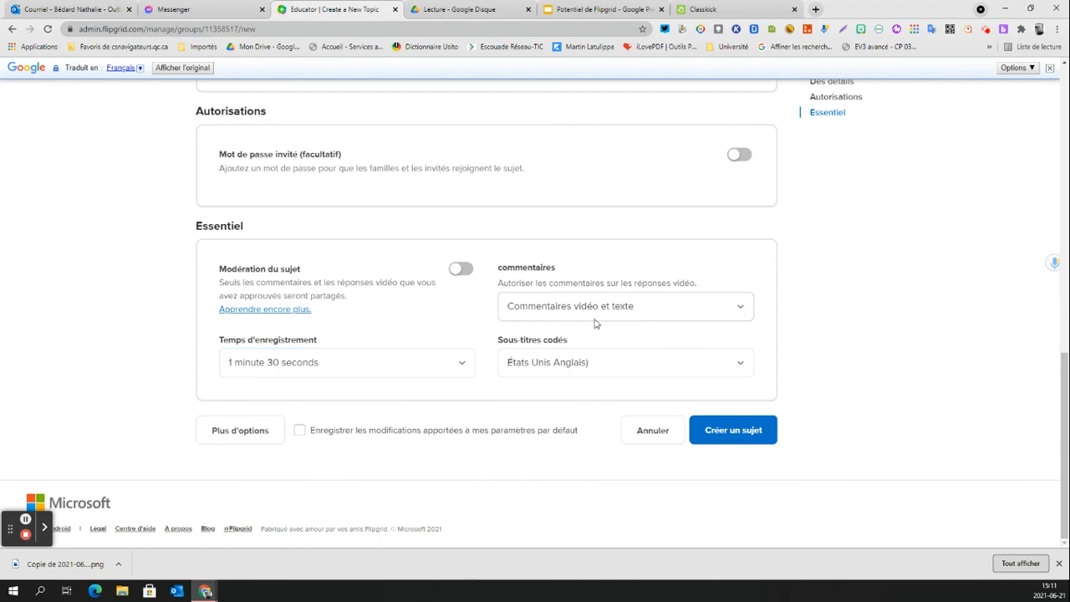
pyautogui.click(590, 366)
pyautogui.click(531, 400)
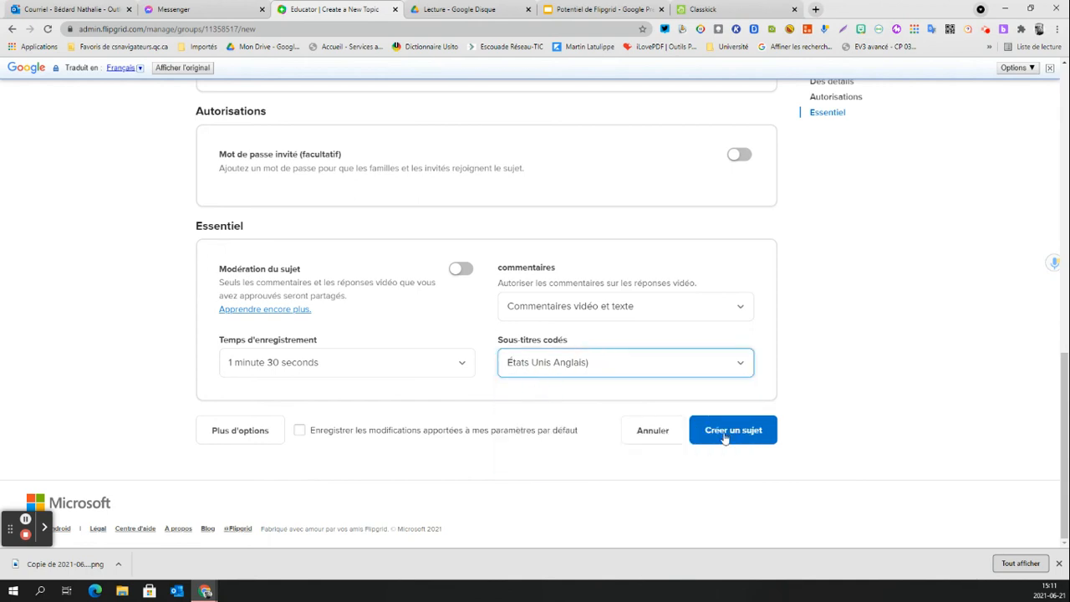
# - Copy the PDF's share link from Google Drive and paste it as an attachment link under the topic's extra options
pyautogui.click(238, 430)
pyautogui.scroll(-3, 184, 399)
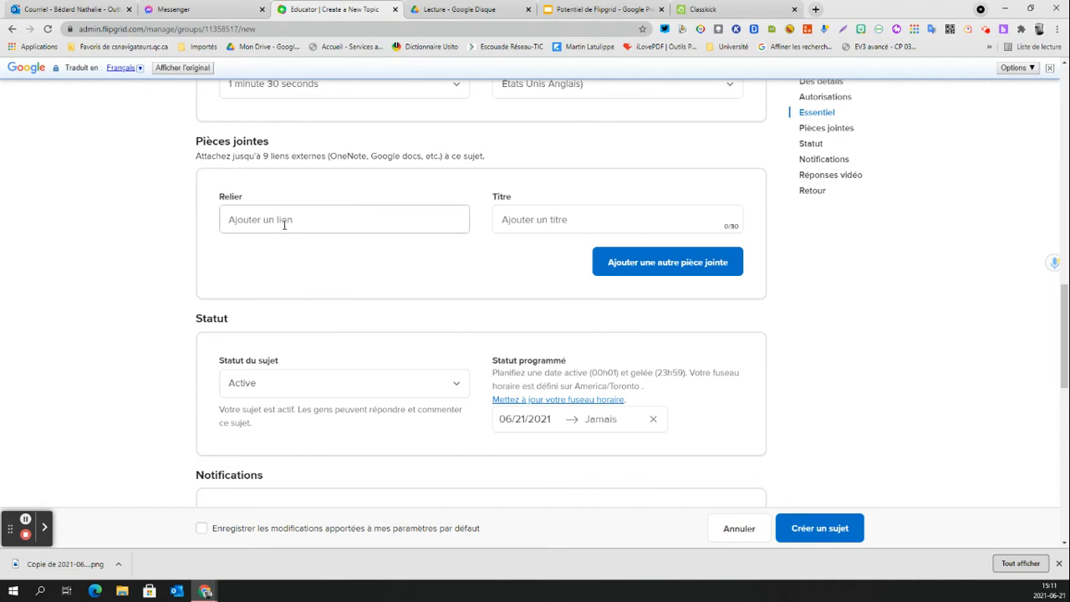
pyautogui.click(465, 9)
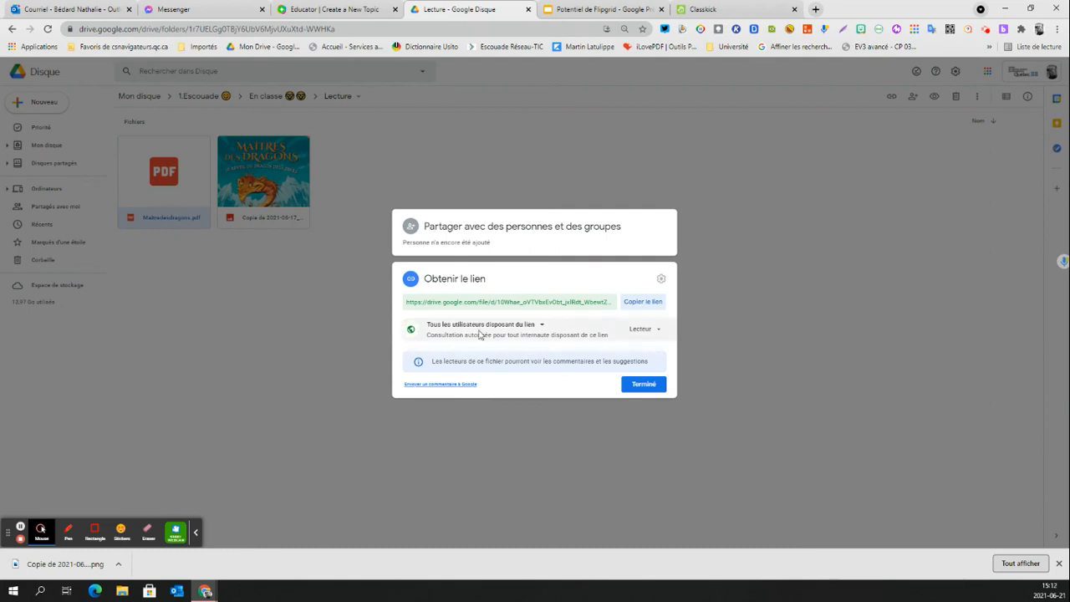
pyautogui.click(637, 303)
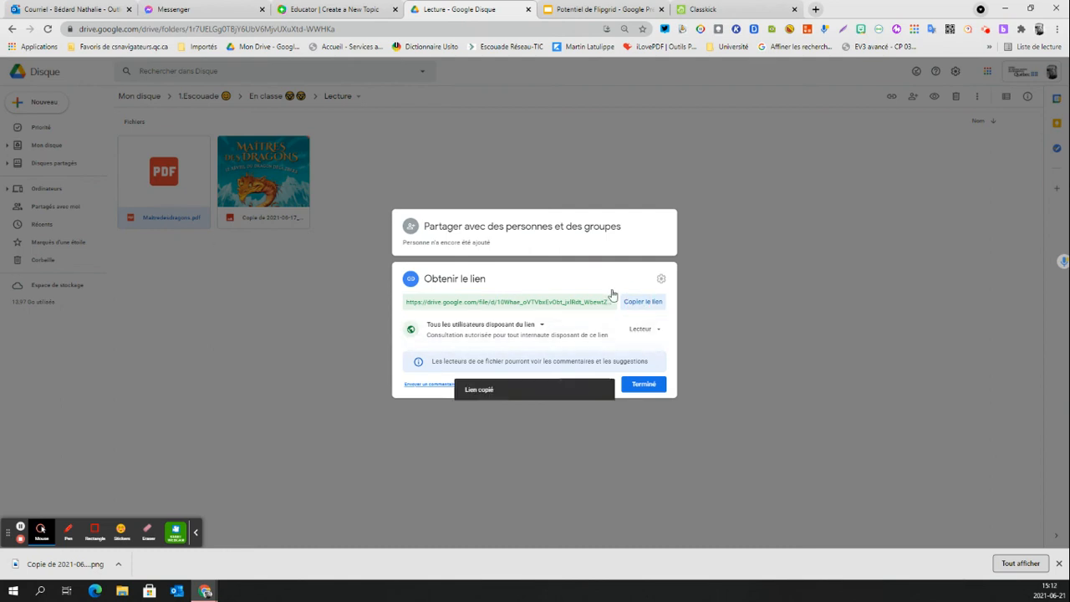
pyautogui.click(359, 10)
pyautogui.click(268, 224)
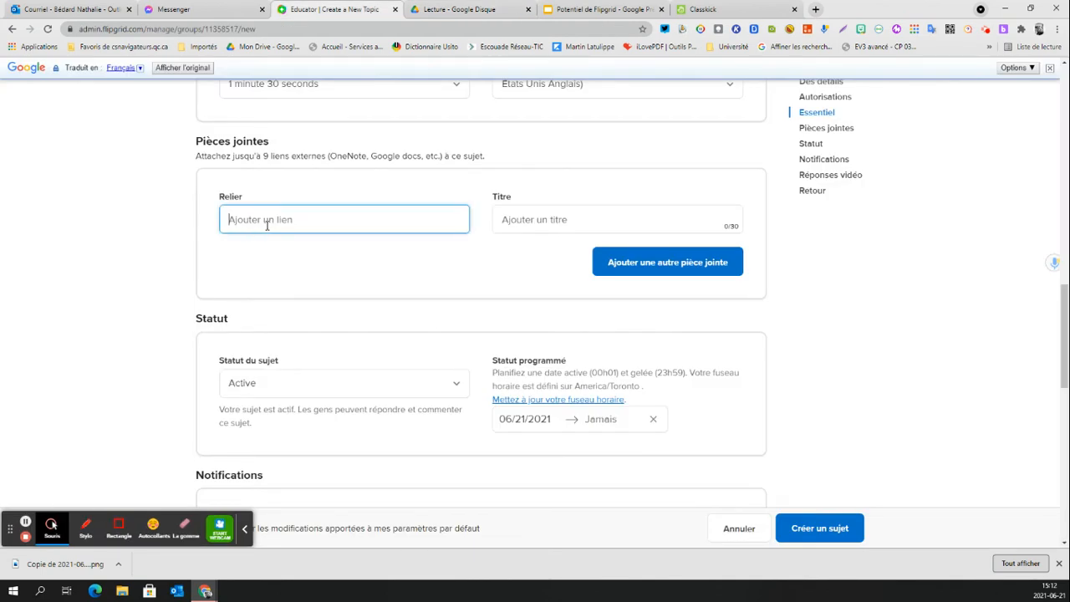
pyautogui.hotkey('ctrl', 'v')
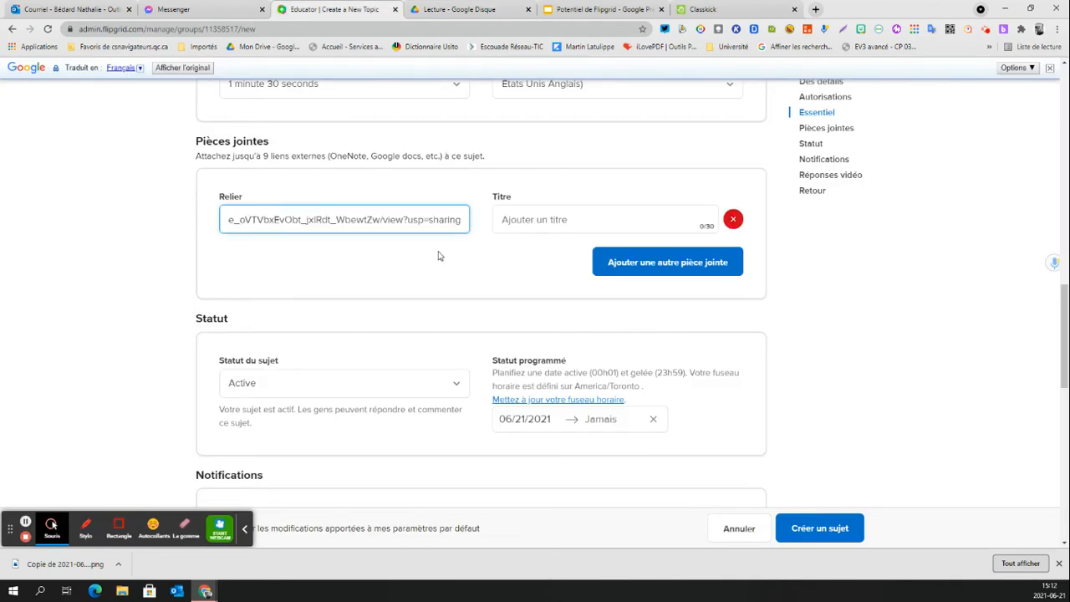
# - Give the attached link the title "Livre numérique"
pyautogui.scroll(-1, 439, 255)
pyautogui.click(513, 165)
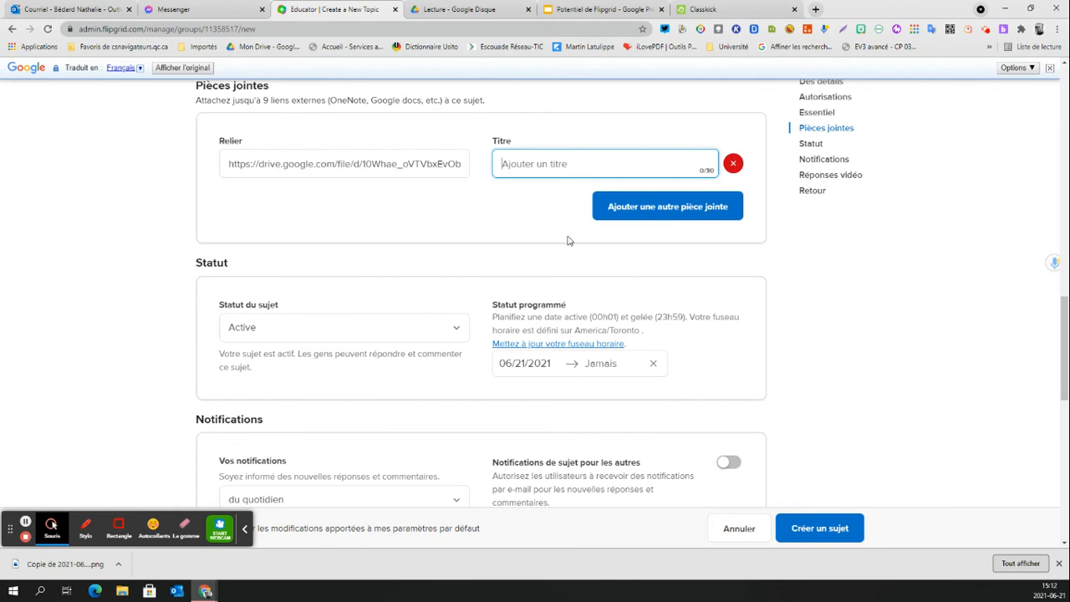
pyautogui.write('I')
pyautogui.press('BackSpace')
pyautogui.write('Livre numérique')
# - Review the topic's status choices, notification settings and video response settings
pyautogui.scroll(-1, 493, 254)
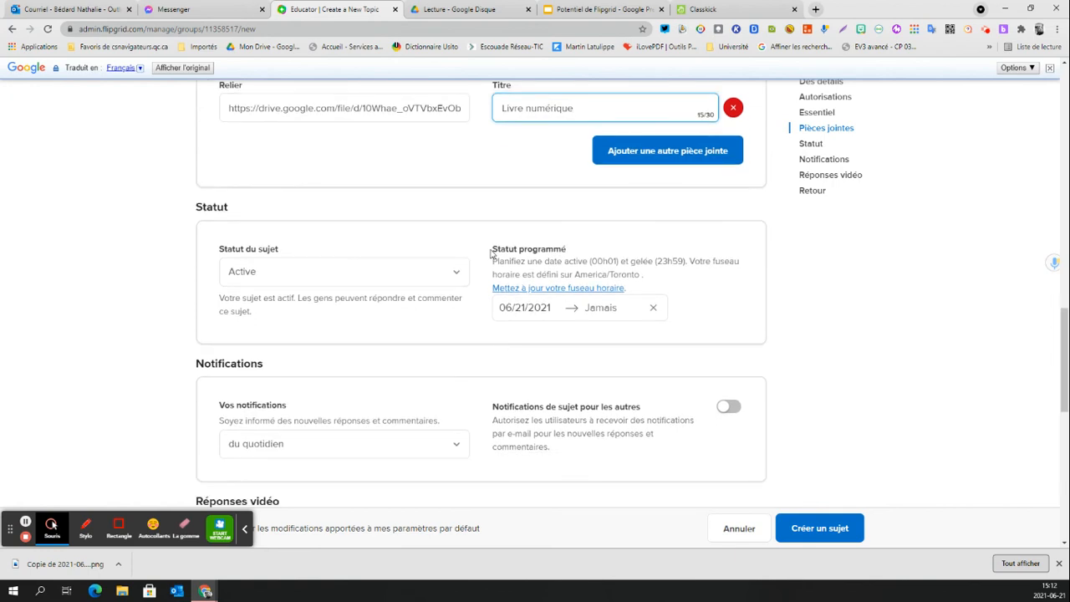
pyautogui.scroll(-1, 444, 281)
pyautogui.click(279, 219)
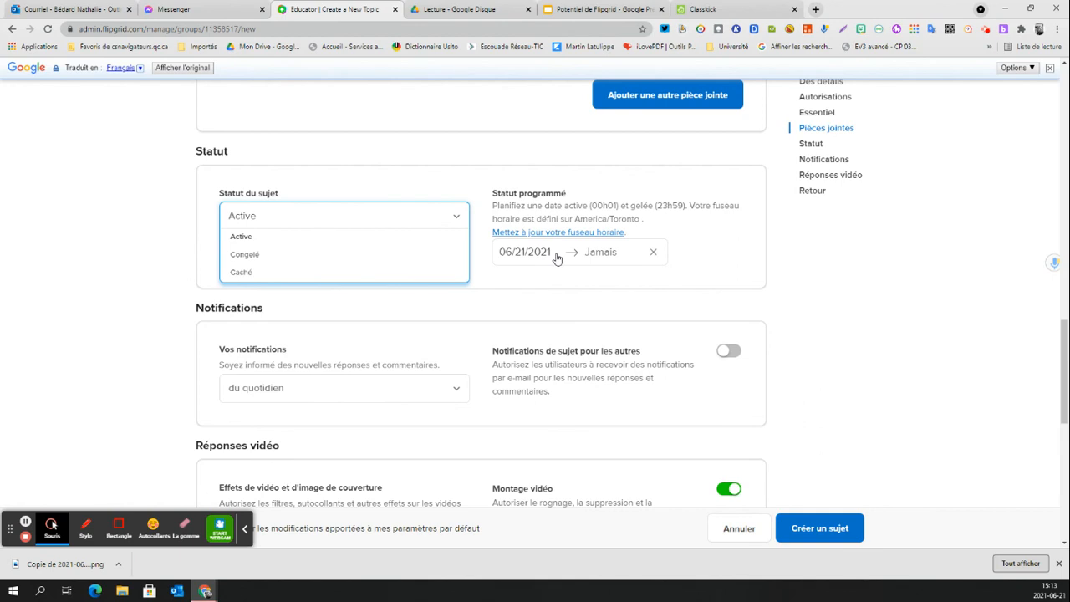
pyautogui.scroll(-3, 493, 280)
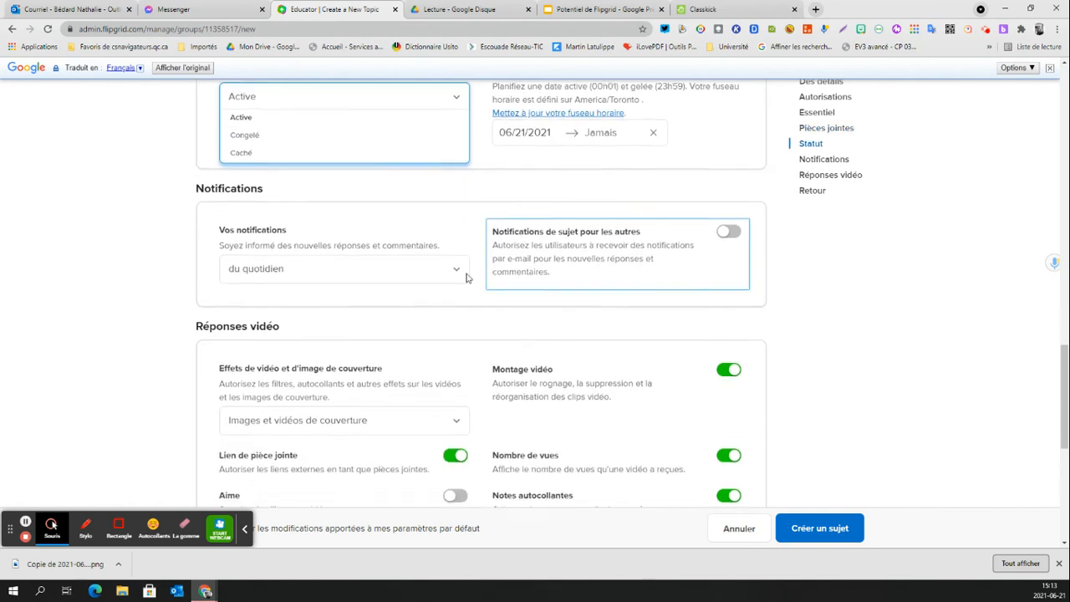
pyautogui.scroll(-1, 467, 278)
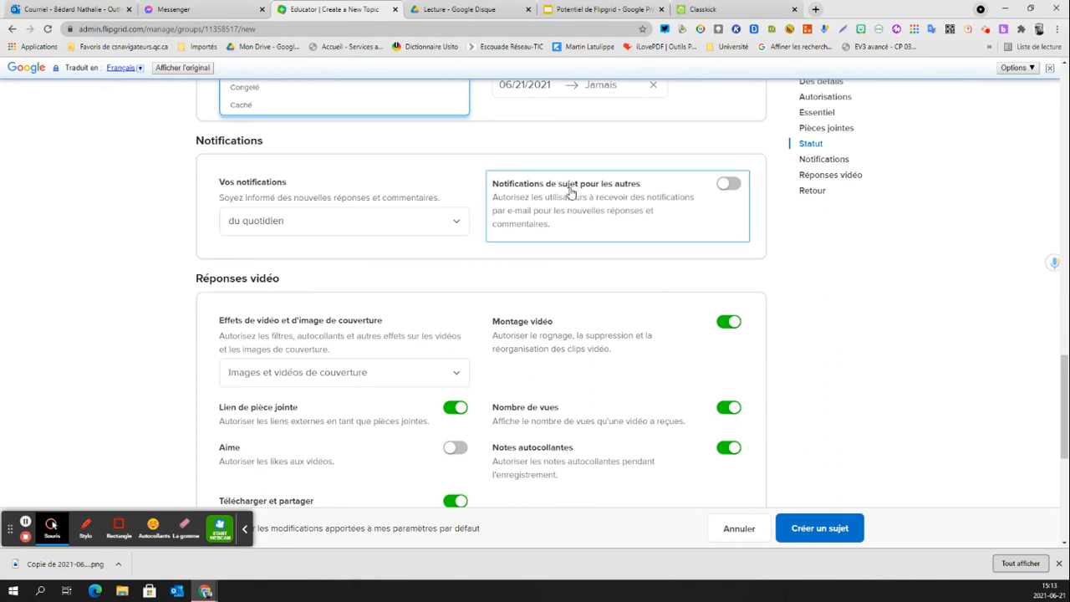
pyautogui.scroll(-4, 583, 197)
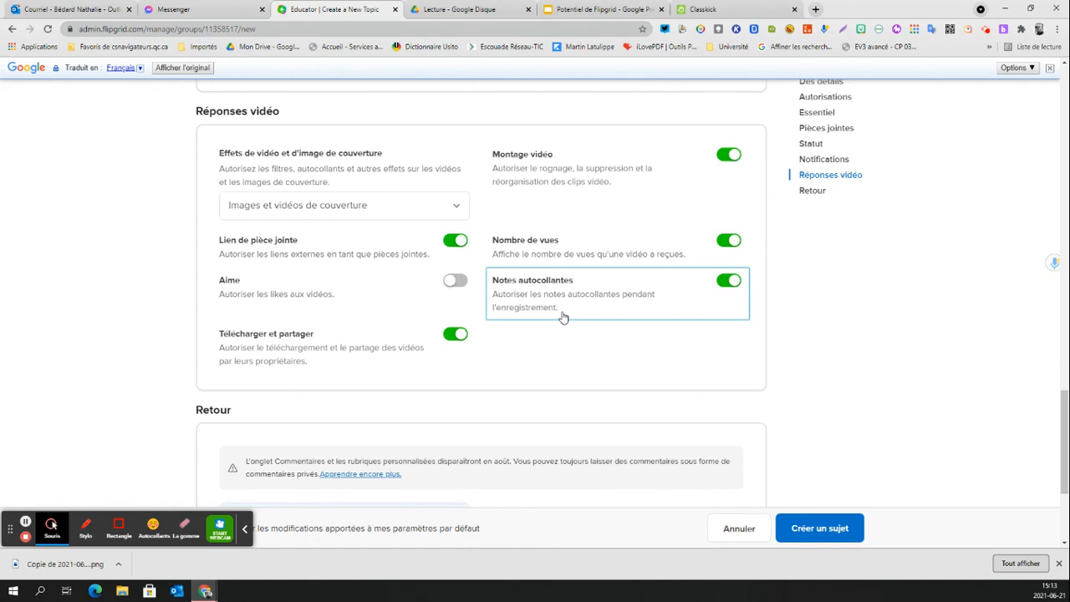
# - Create the topic with basic feedback and dismiss its sharing options
pyautogui.scroll(-3, 562, 317)
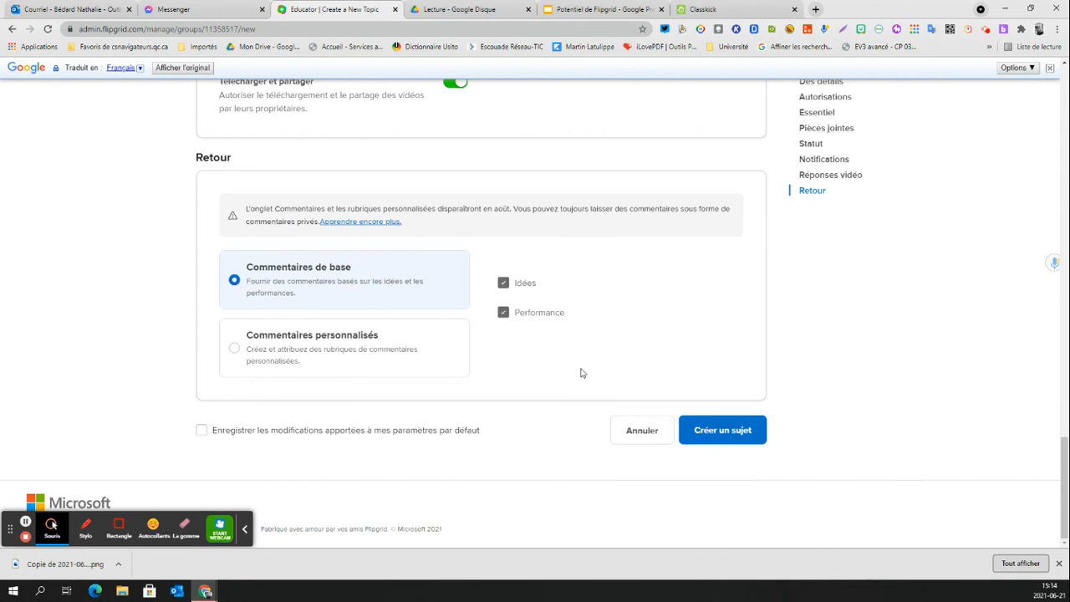
pyautogui.click(723, 430)
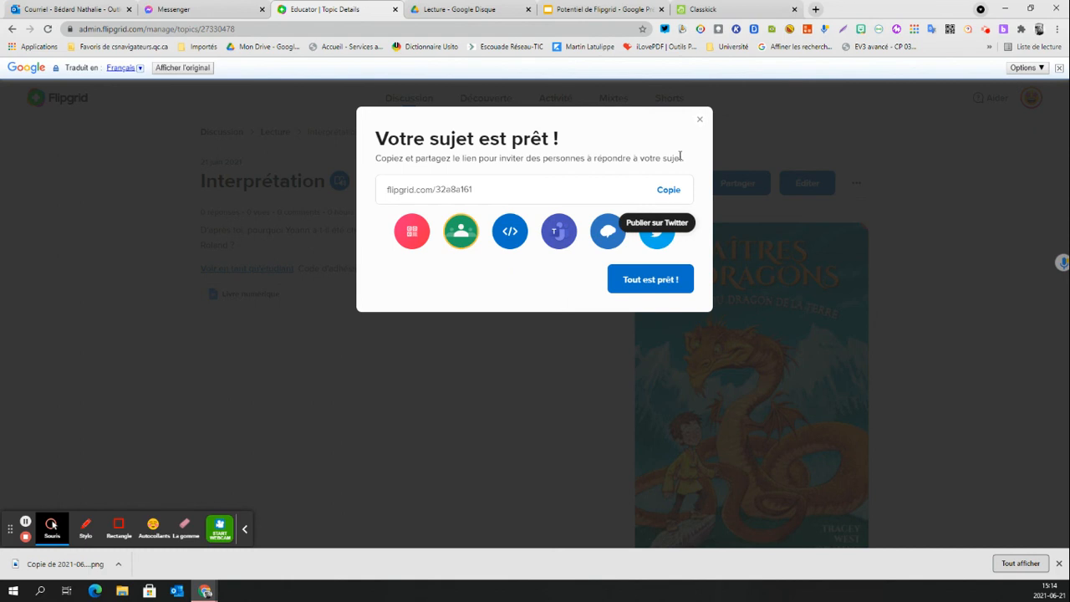
pyautogui.click(700, 124)
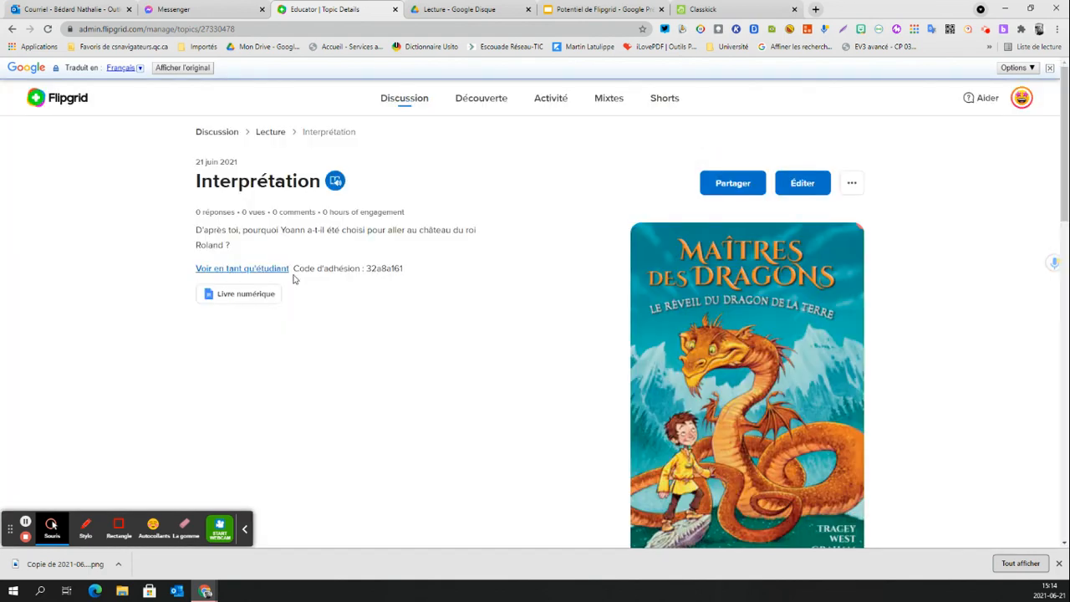
# - View the topic as a student by joining with the Google account, and look over the page down to the response area
pyautogui.click(226, 269)
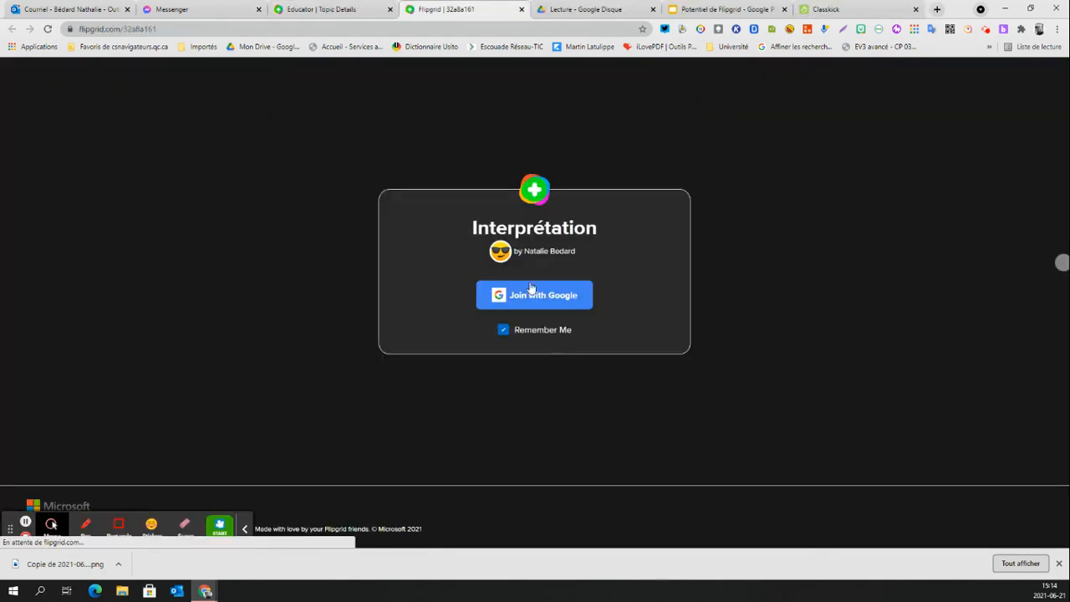
pyautogui.click(531, 290)
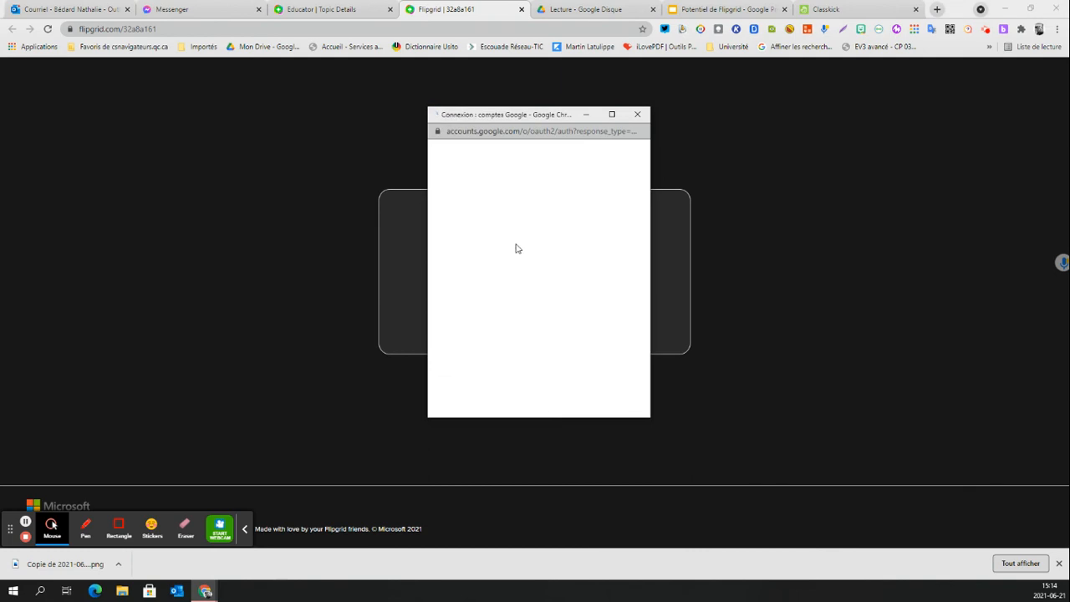
pyautogui.click(517, 264)
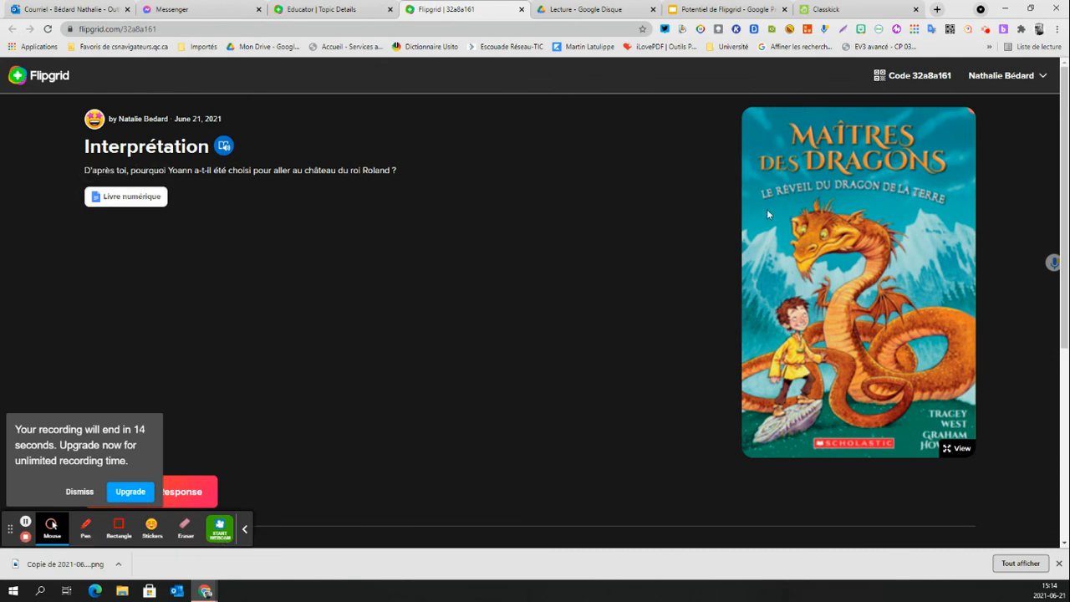
pyautogui.scroll(-1, 506, 290)
pyautogui.scroll(-2, 507, 289)
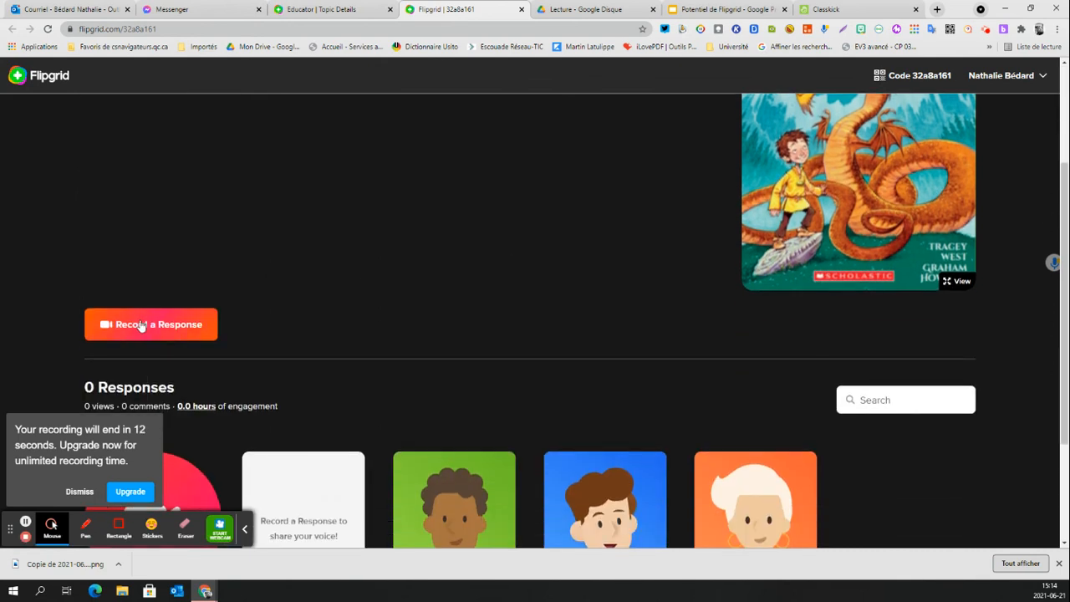